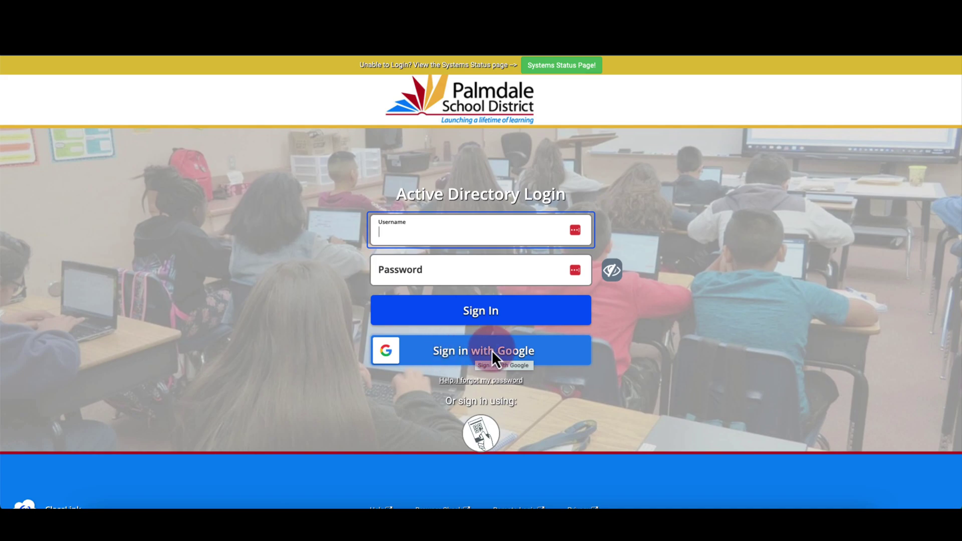
Sign in to ClassLink with Google and open the profile Settings from the avatar menu.
click(450, 351)
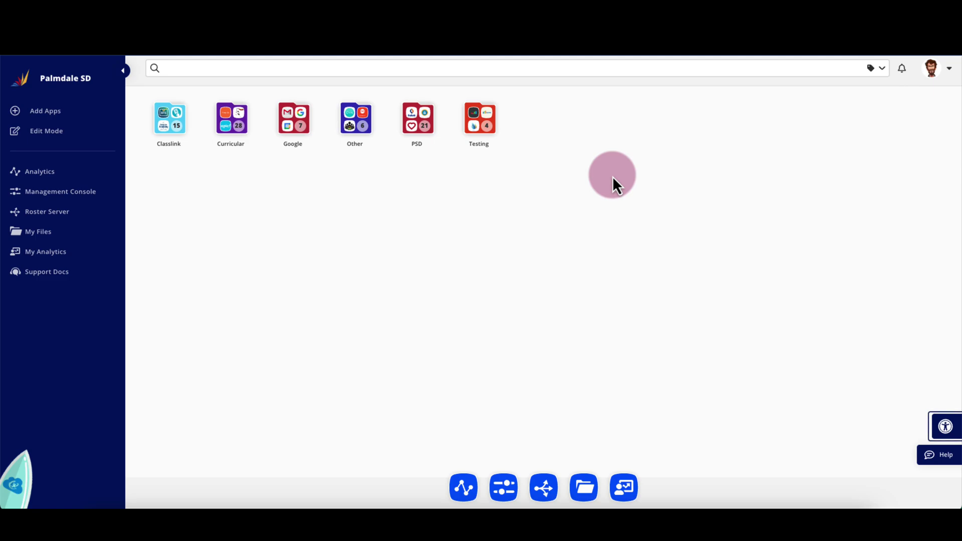
click(933, 76)
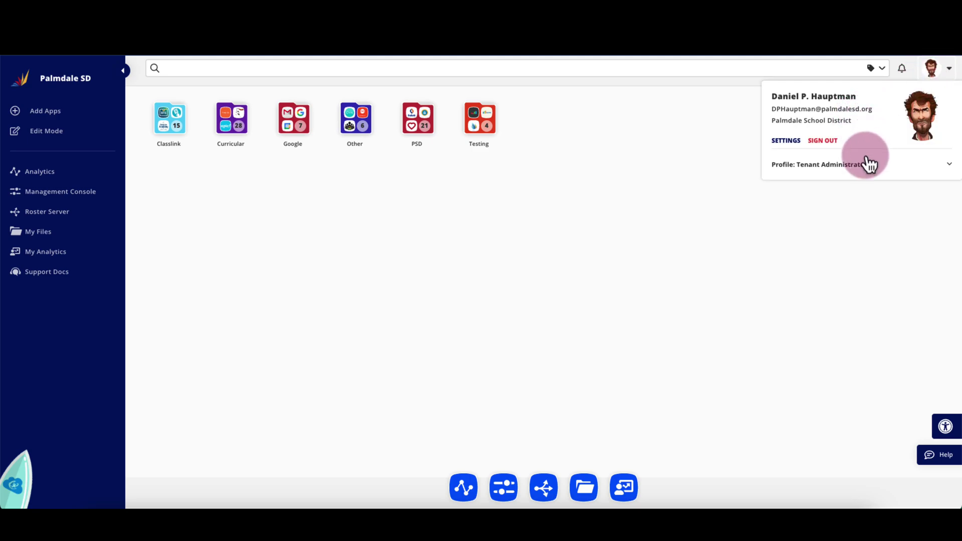
click(786, 141)
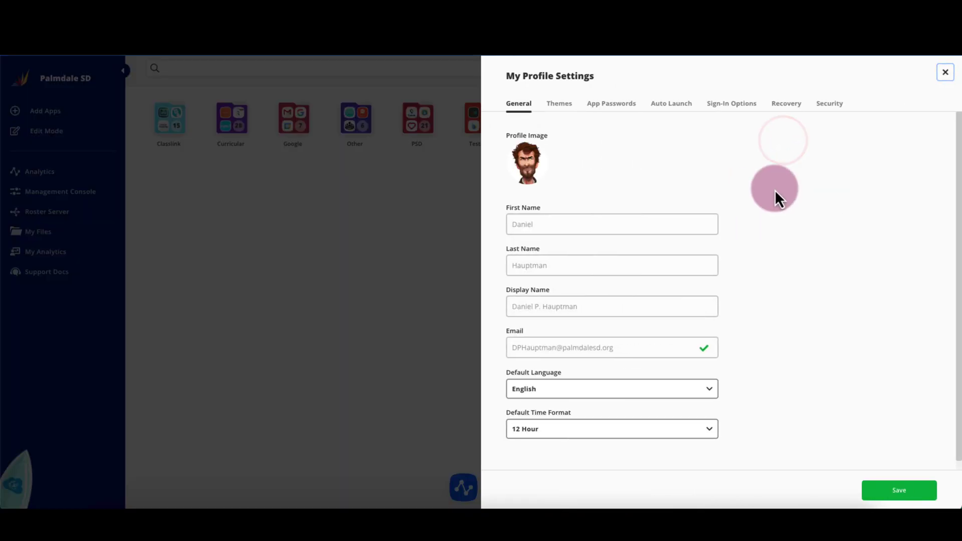
Unlink the Google Account under Sign-In Options and confirm the unlink.
click(731, 111)
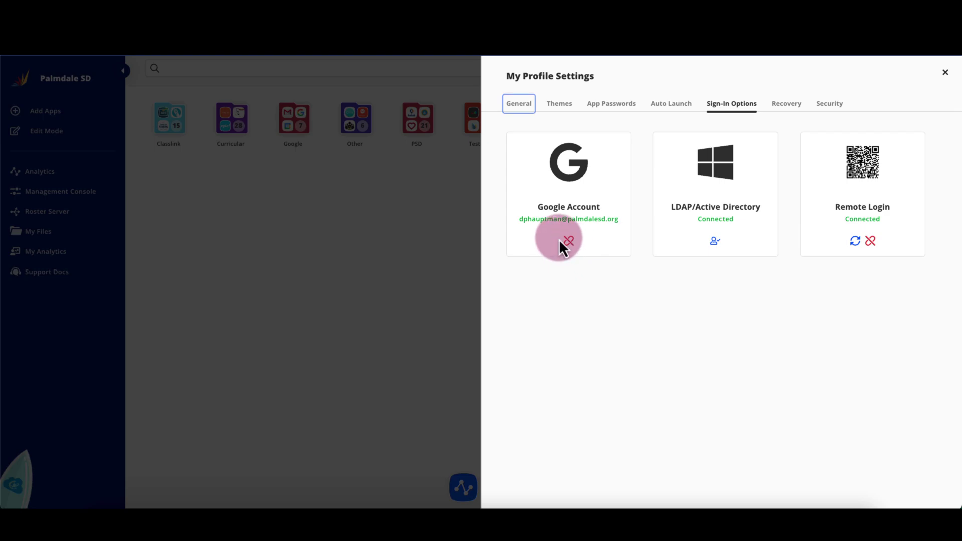
drag(518, 222, 621, 220)
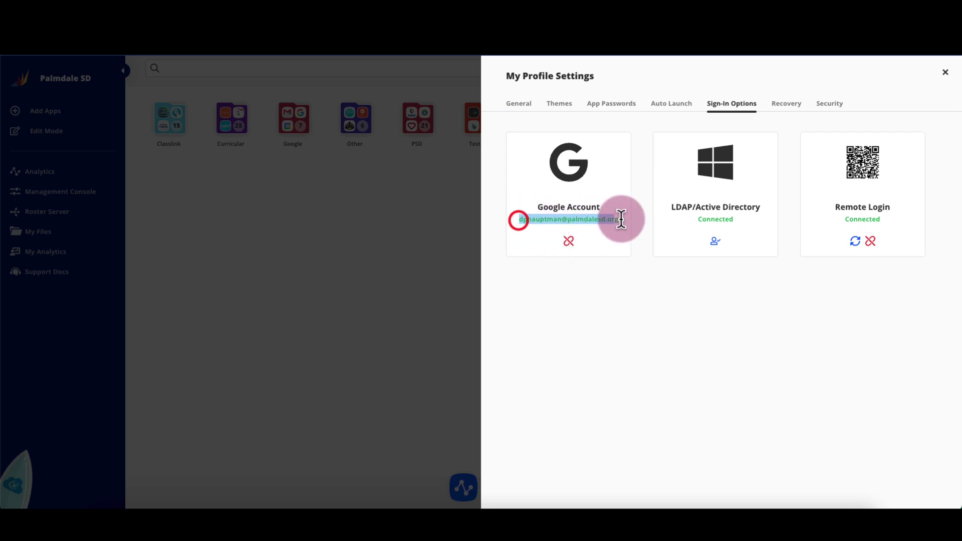
click(640, 313)
click(568, 244)
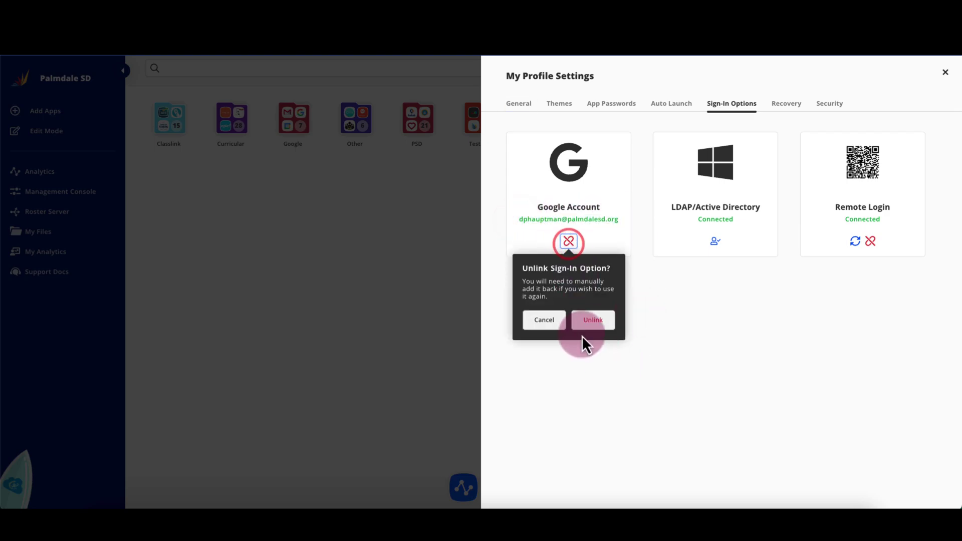
click(594, 323)
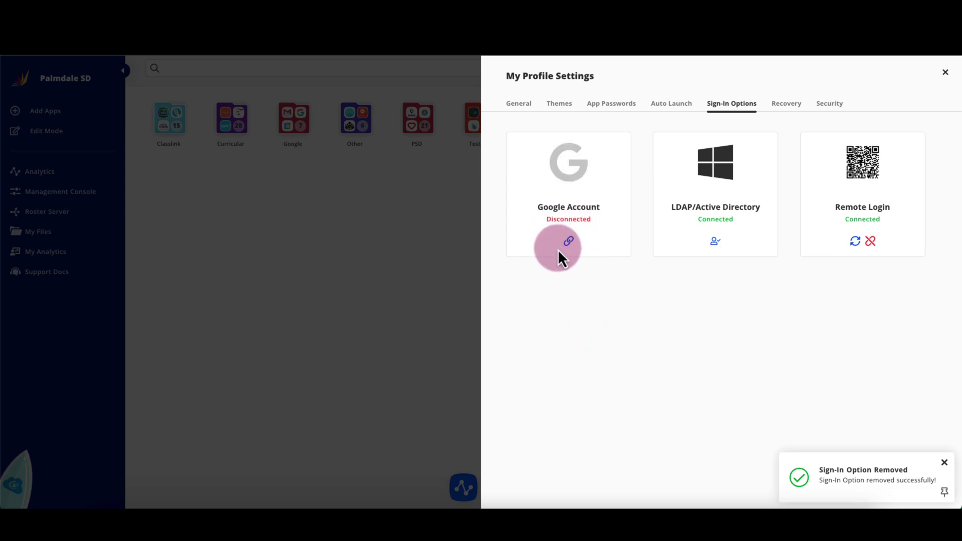
Relink the district Google account, then close the profile settings.
click(569, 242)
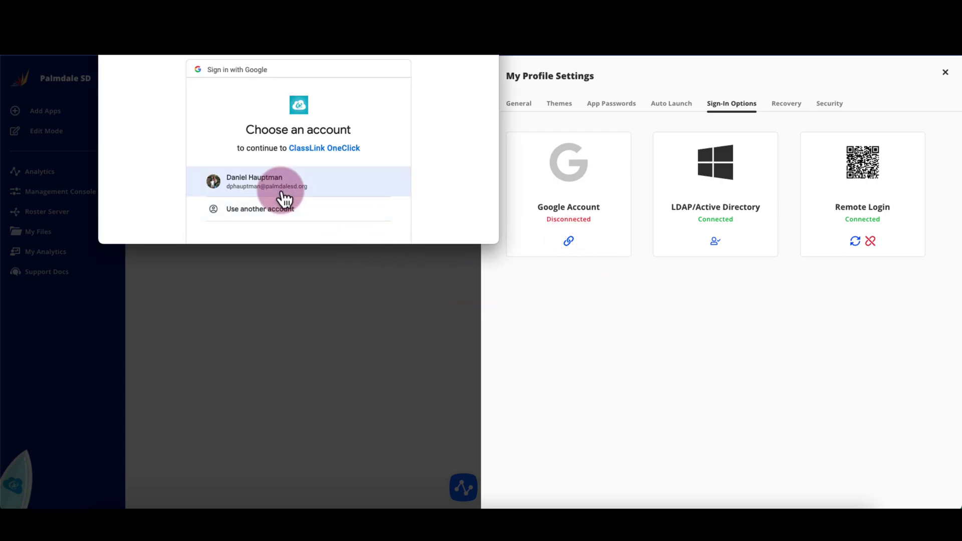
click(281, 190)
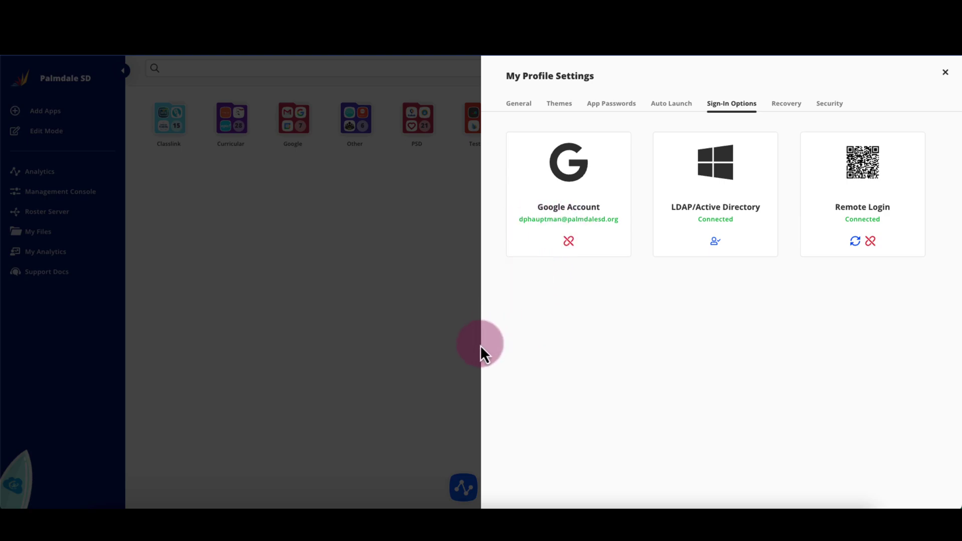
click(419, 350)
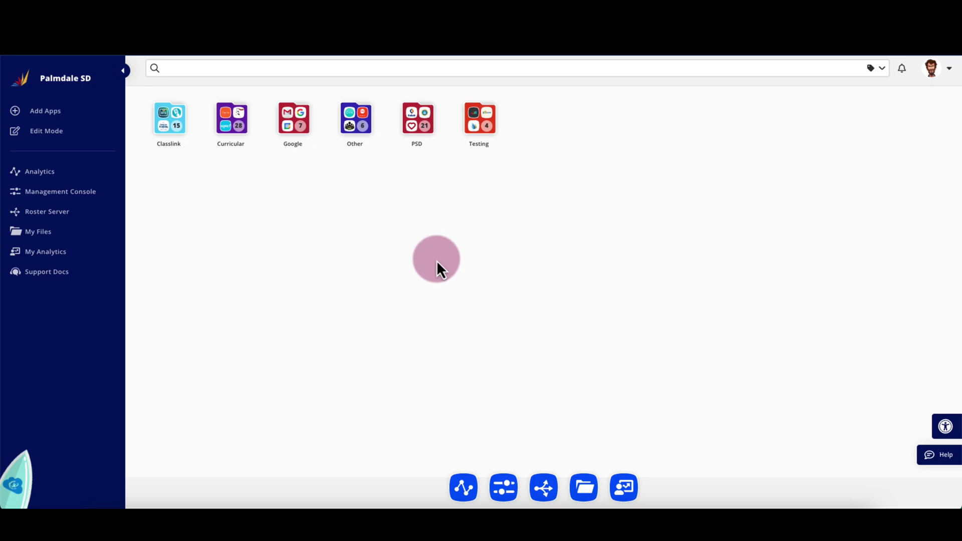
Open the PSD app folder and launch Infinite Campus (Staff SSO).
click(418, 120)
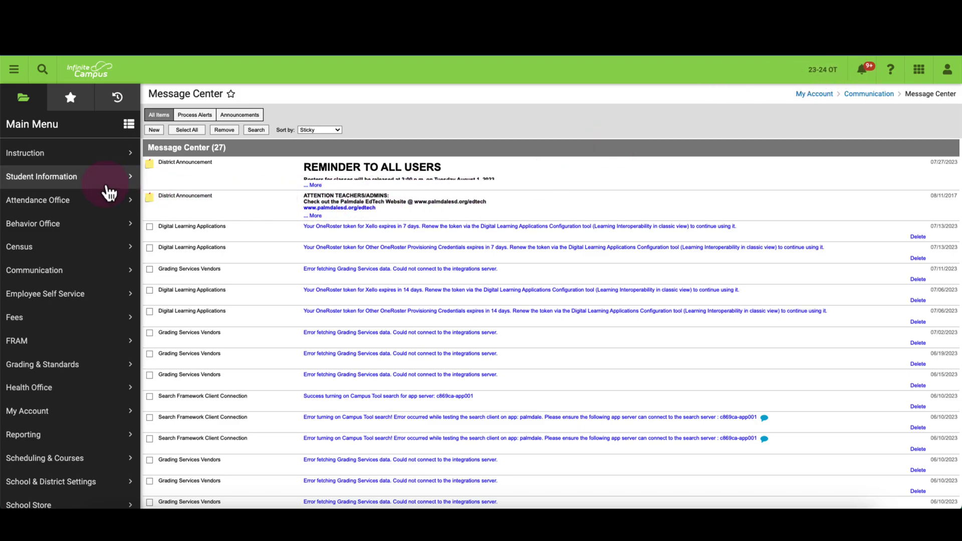
Go to Instruction > Students > Attendance for the Period 01 homeroom.
click(40, 162)
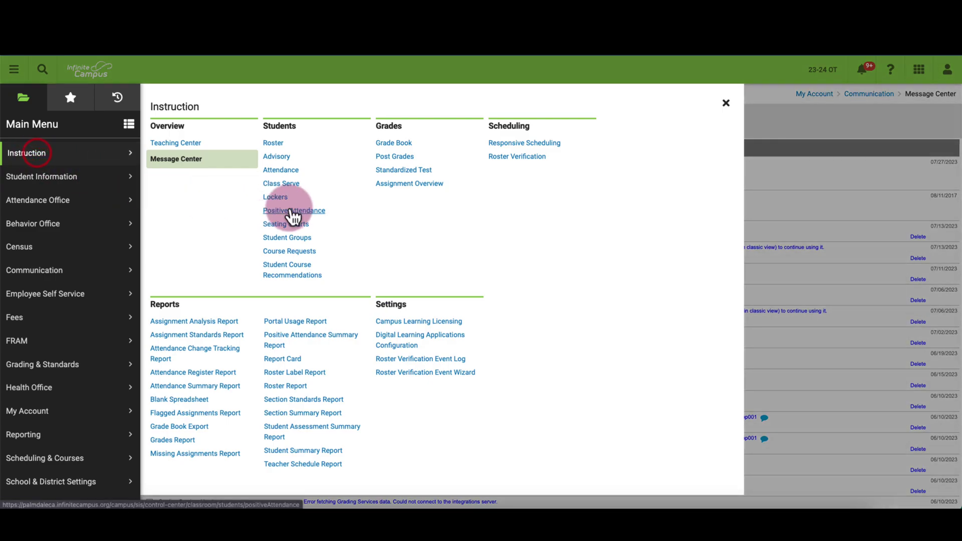
click(279, 167)
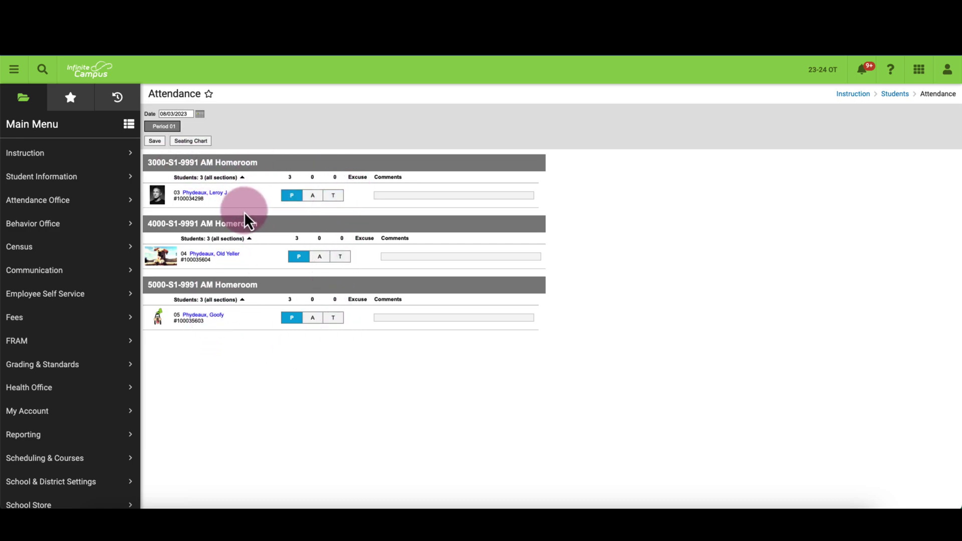
Mark Leroy absent and Old Yeller tardy, leave Goofy present, and save.
click(312, 196)
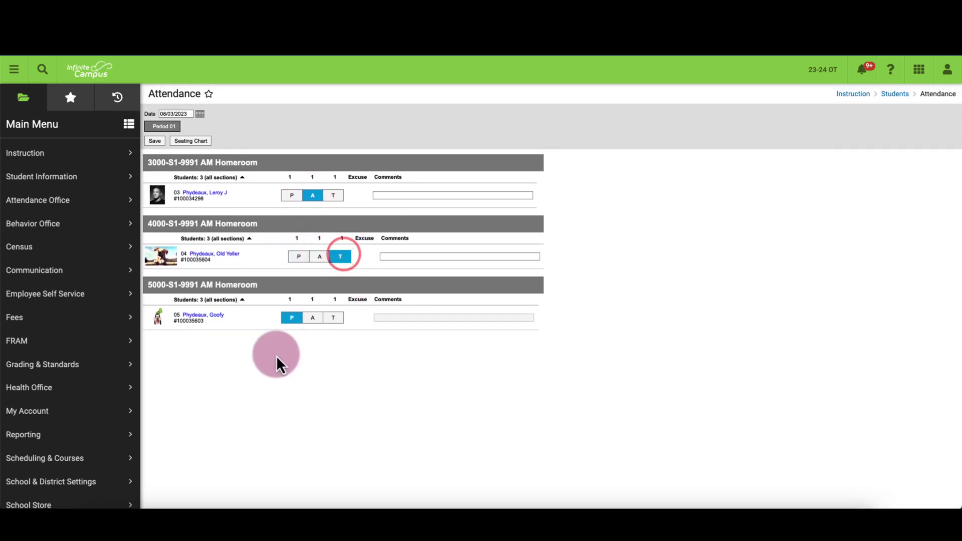
click(292, 322)
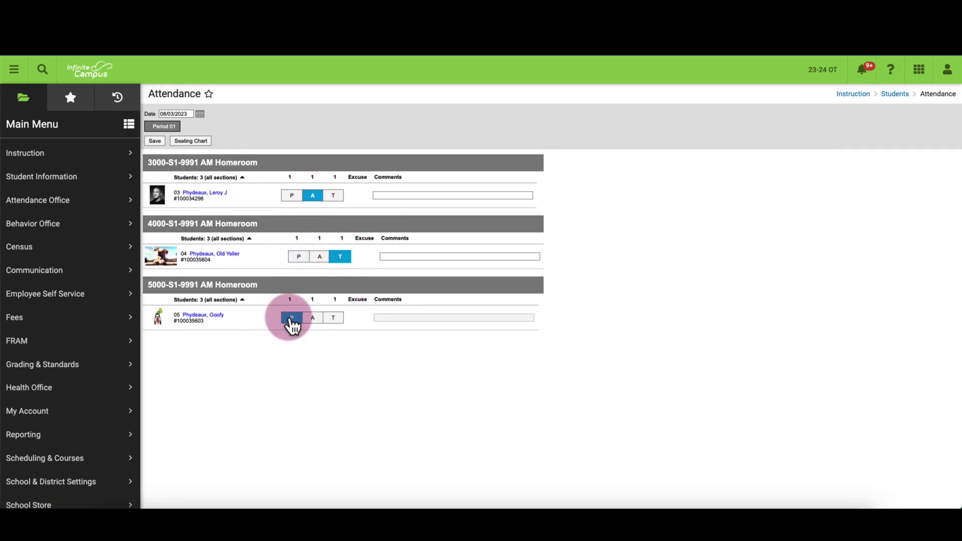
click(155, 143)
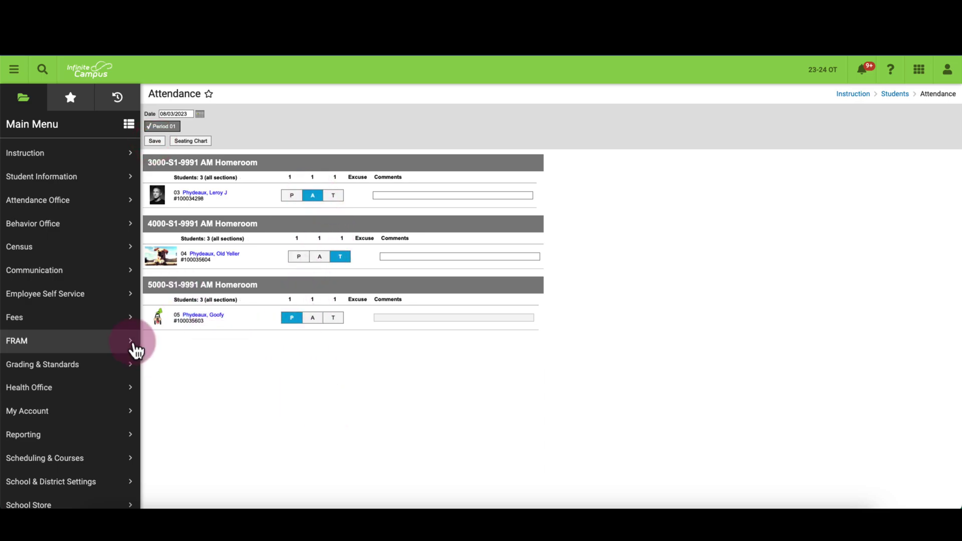
click(23, 154)
click(172, 144)
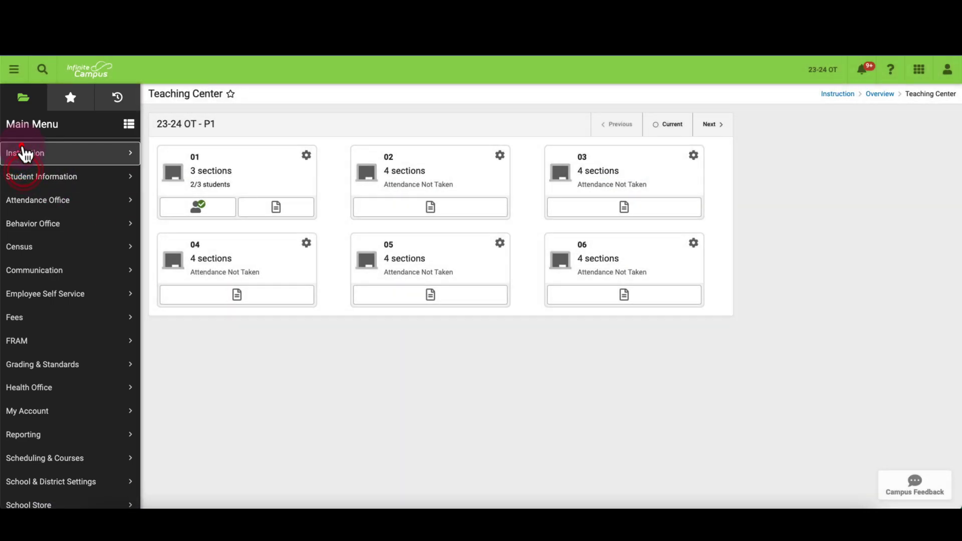
click(23, 154)
click(280, 170)
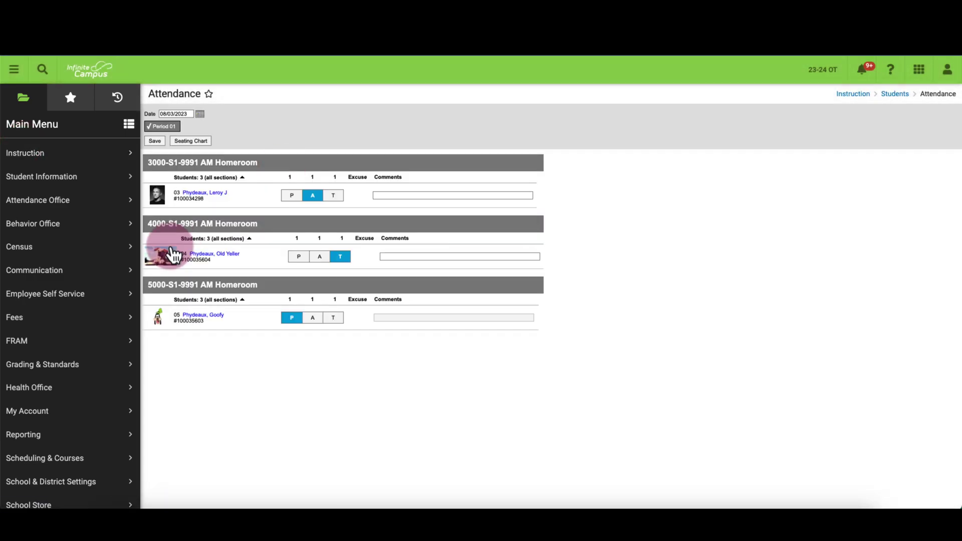
Open Instruction > Teaching Center and show Period 01's attendance panel.
click(56, 154)
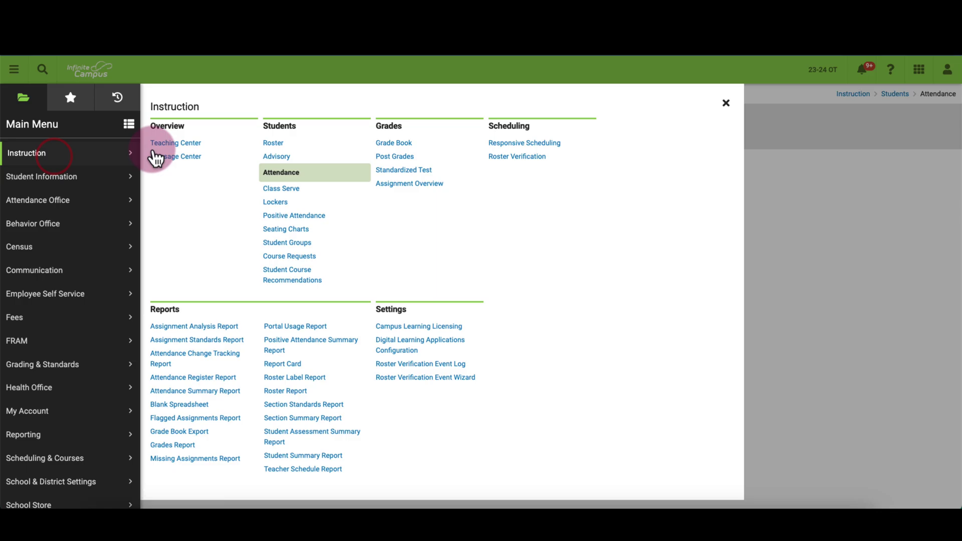
click(197, 145)
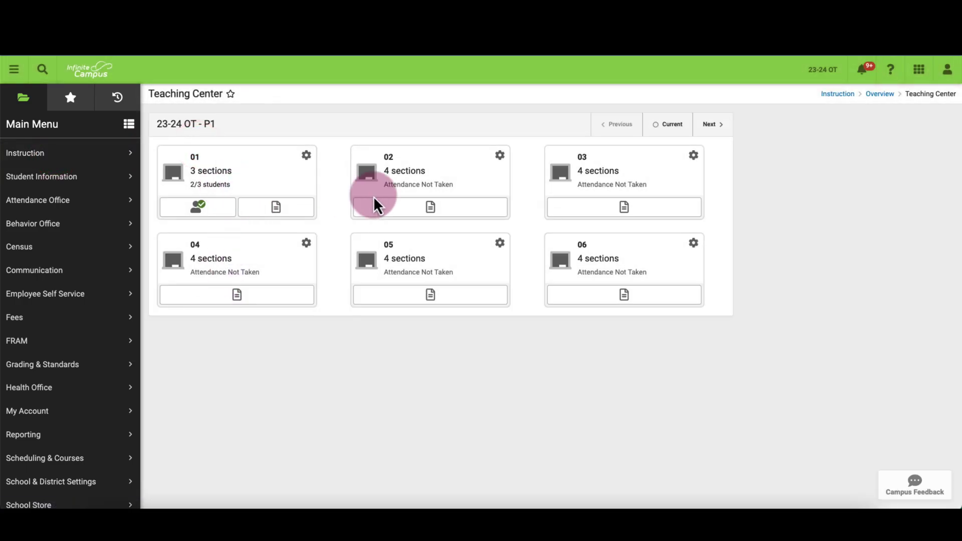
click(199, 209)
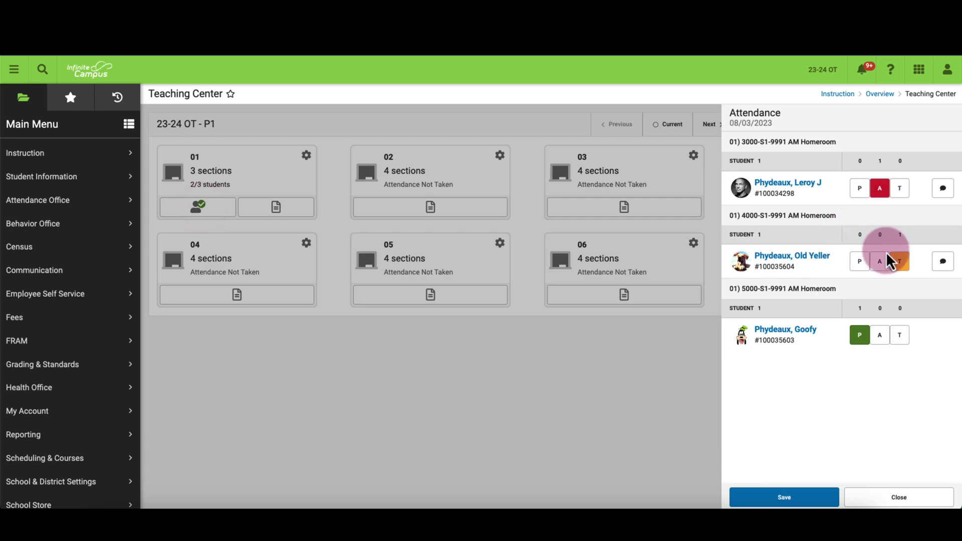